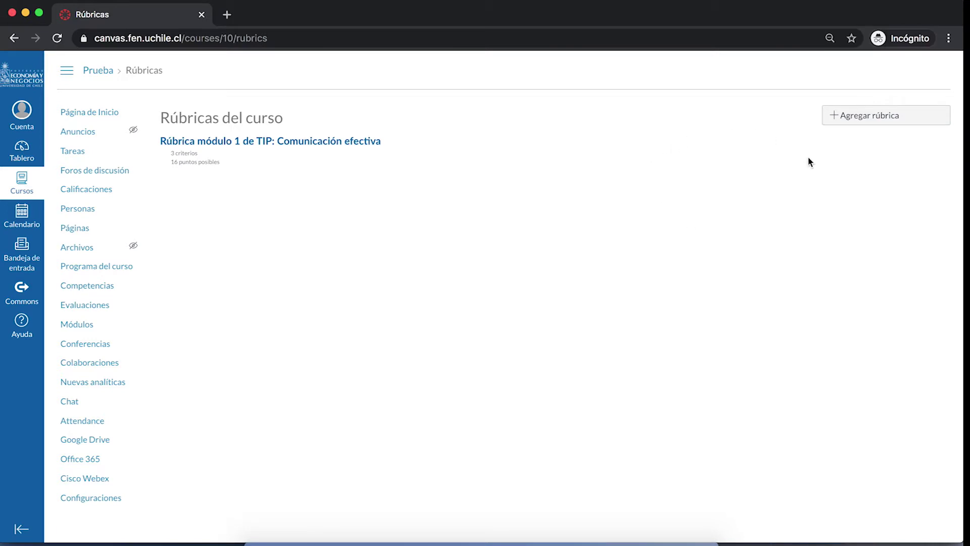
Start a new course rubric titled "Rúbrica ensayo" and set its first criterion's description to "REDACCIÓN Y ORTOGRAFÍA"
left_click(837, 121)
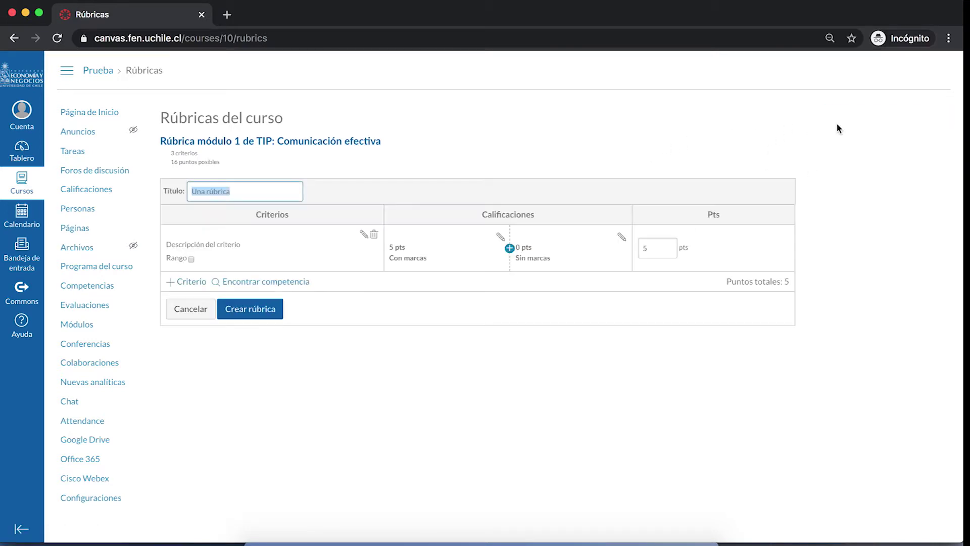
type("Rúbrica ensayo")
left_click(364, 236)
triple_click(433, 284)
type("REDACCIÓN Y ORTOGRAFÍA")
left_click(524, 344)
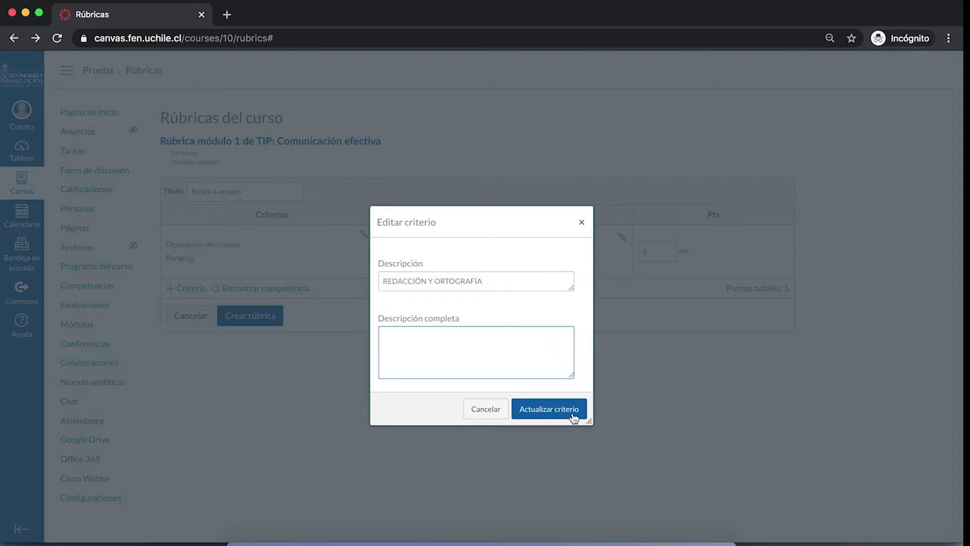
left_click(577, 416)
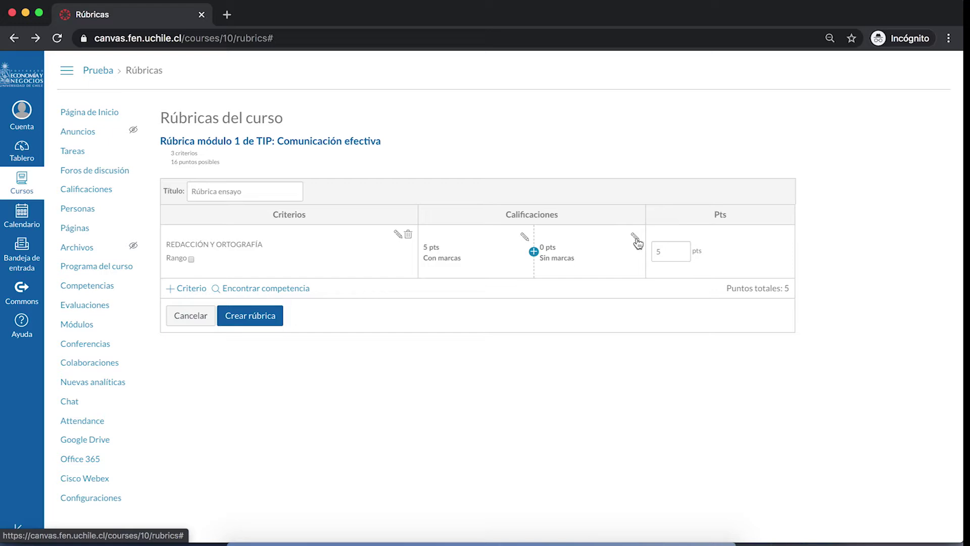
Set the maximum score of the "REDACCIÓN Y ORTOGRAFÍA" criterion to 10 points
left_click(533, 251)
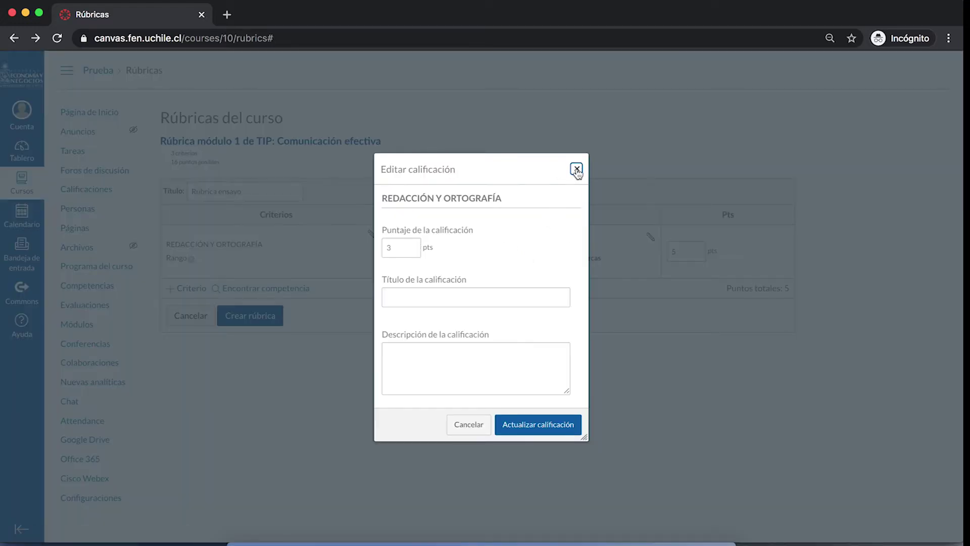
left_click(576, 169)
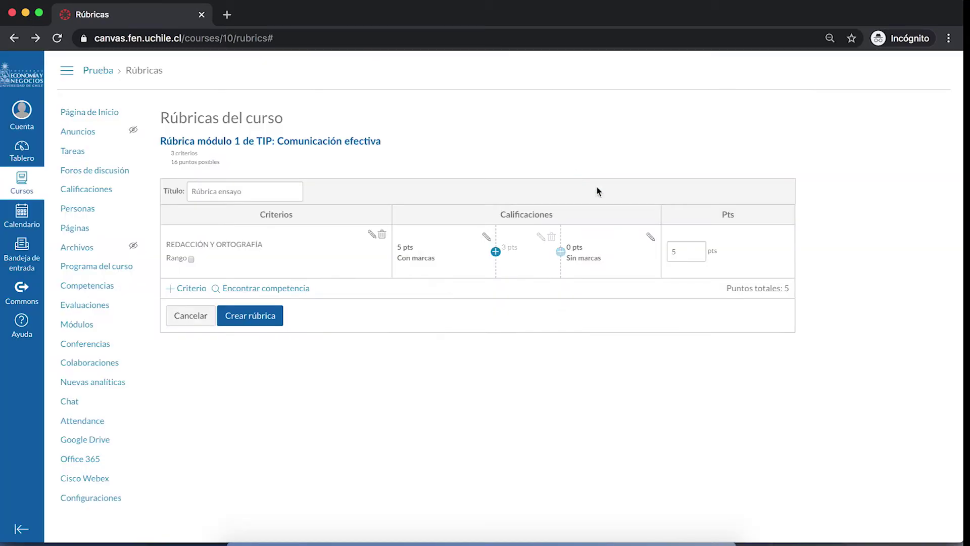
double_click(664, 252)
type("10")
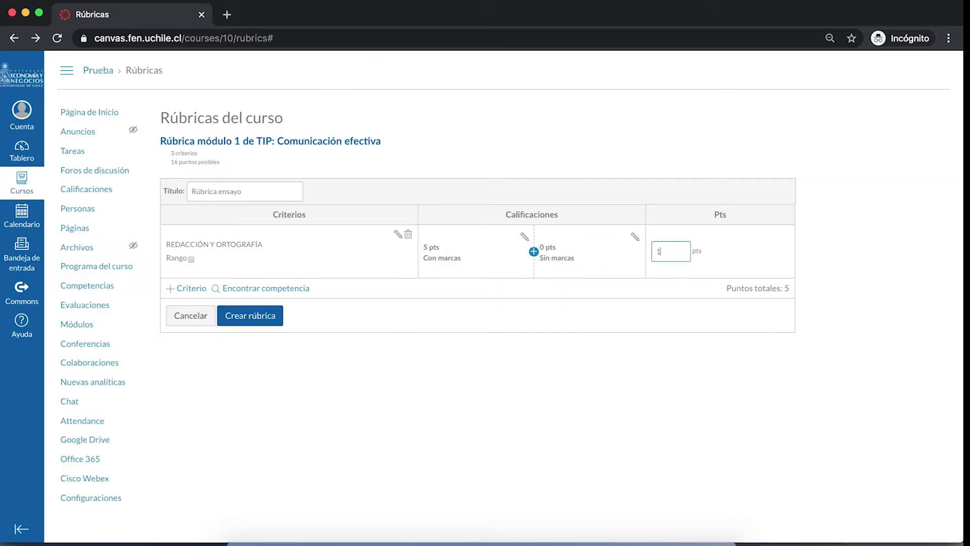
left_click(648, 285)
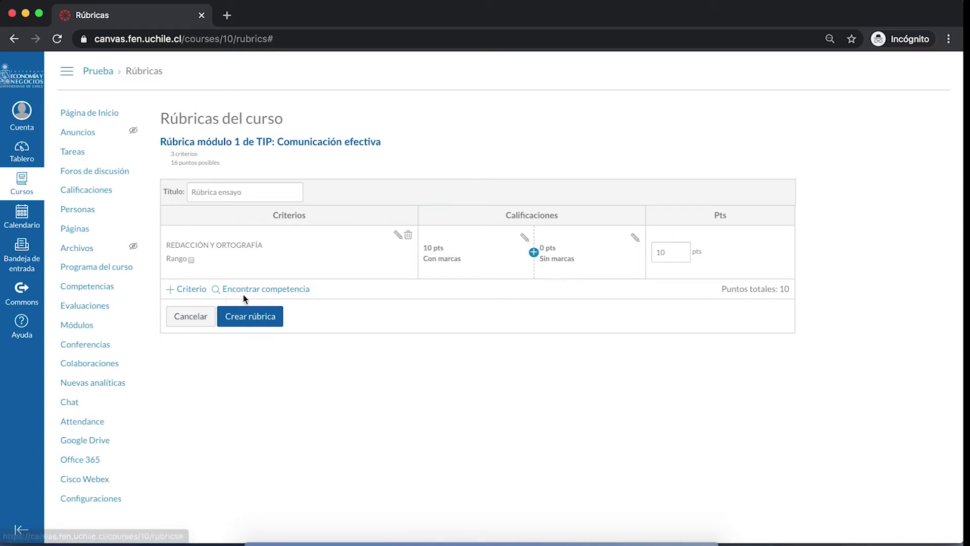
Import the competency "Rigurosidad Profesional" as a scored criterion and create the rubric
left_click(309, 292)
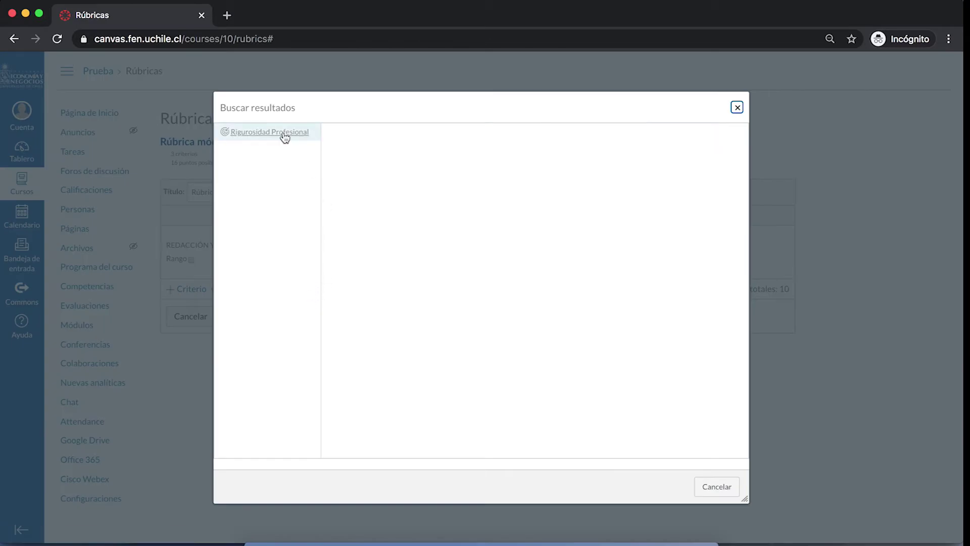
left_click(256, 133)
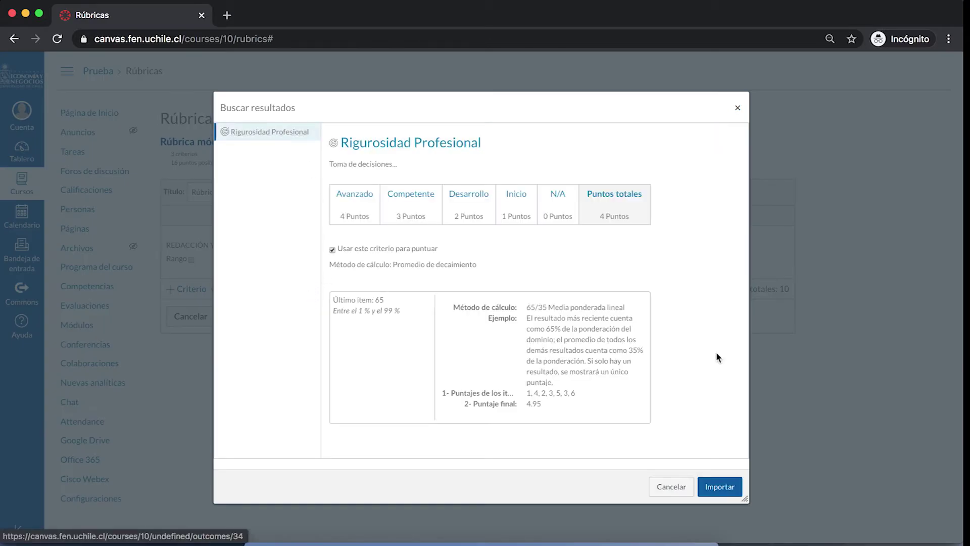
left_click(732, 486)
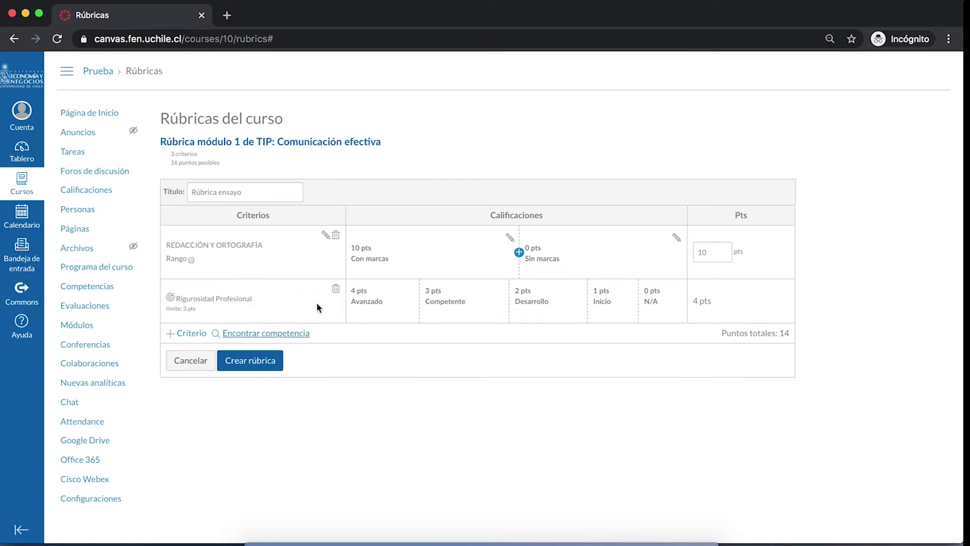
left_click(261, 369)
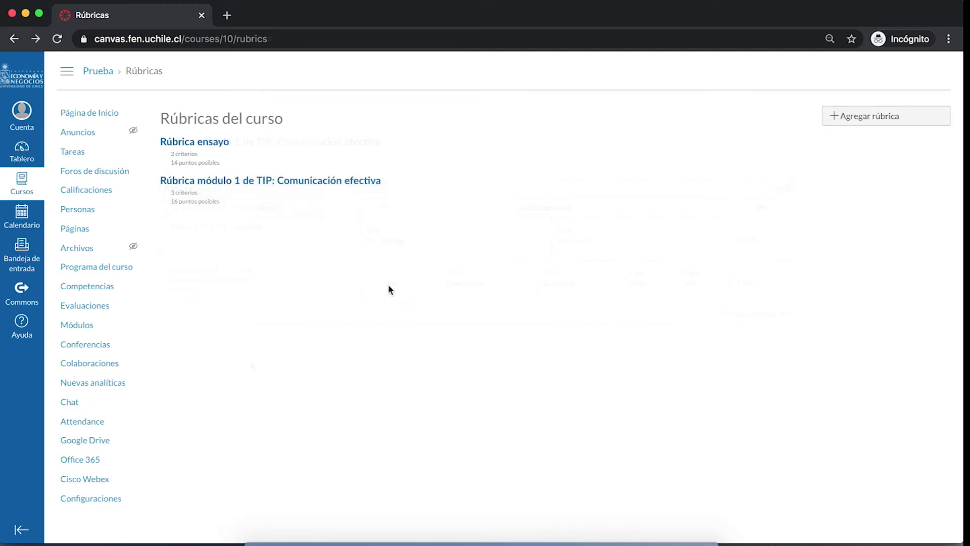
Open "Rúbrica ensayo" and "Rúbrica módulo 1 de TIP: Comunicación efectiva" to examine which editing and deletion options each offers
left_click(219, 143)
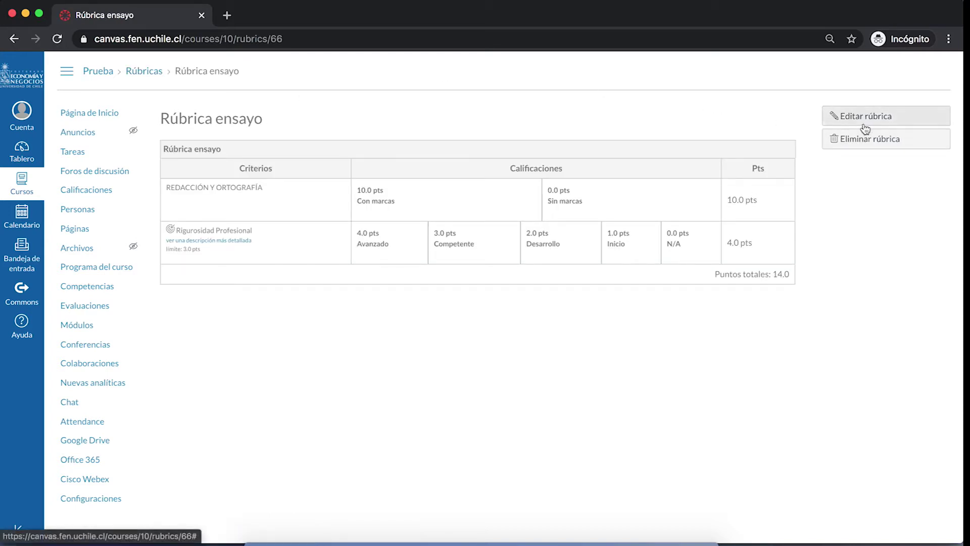
key("super+bracketleft")
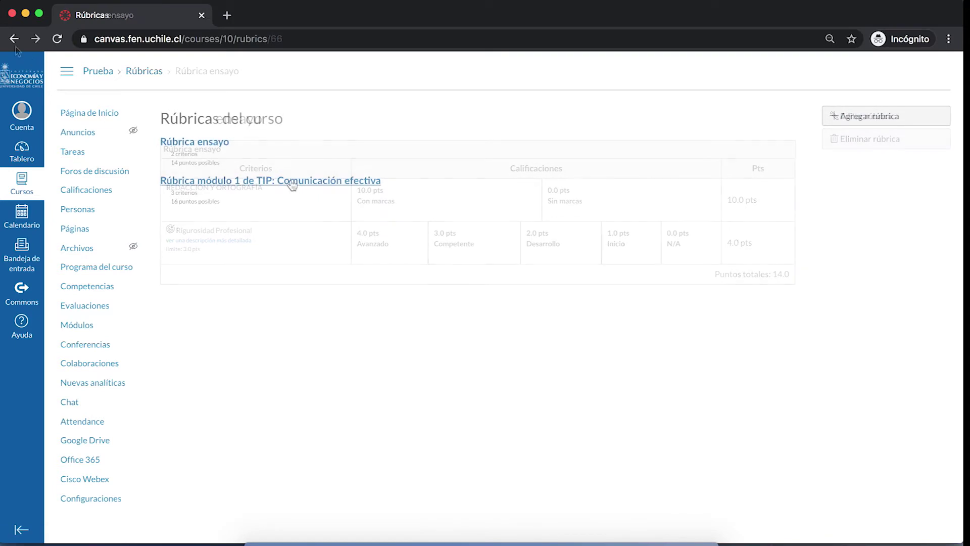
left_click(292, 180)
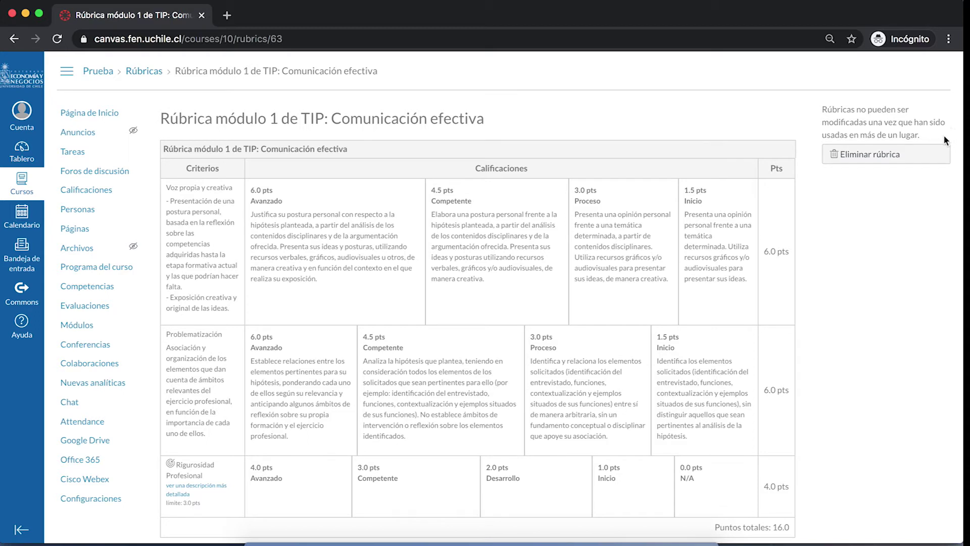
left_click(880, 167)
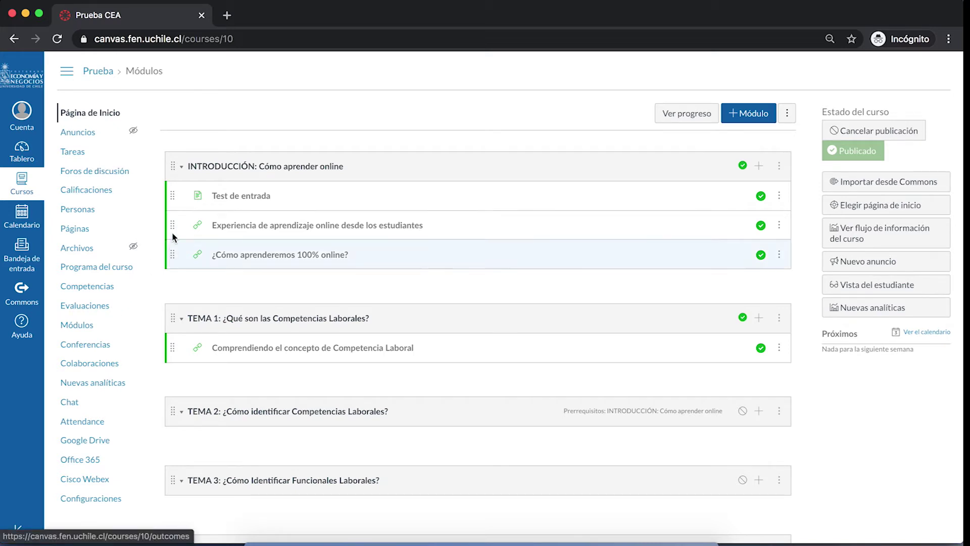
Open the assignment "Prueba Assignments" and its option for adding a rubric
left_click(81, 157)
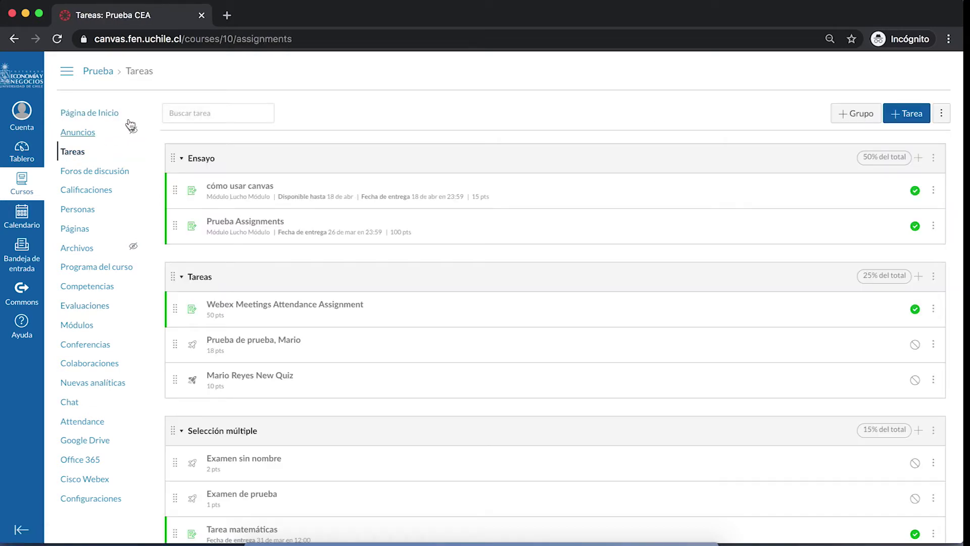
left_click(272, 223)
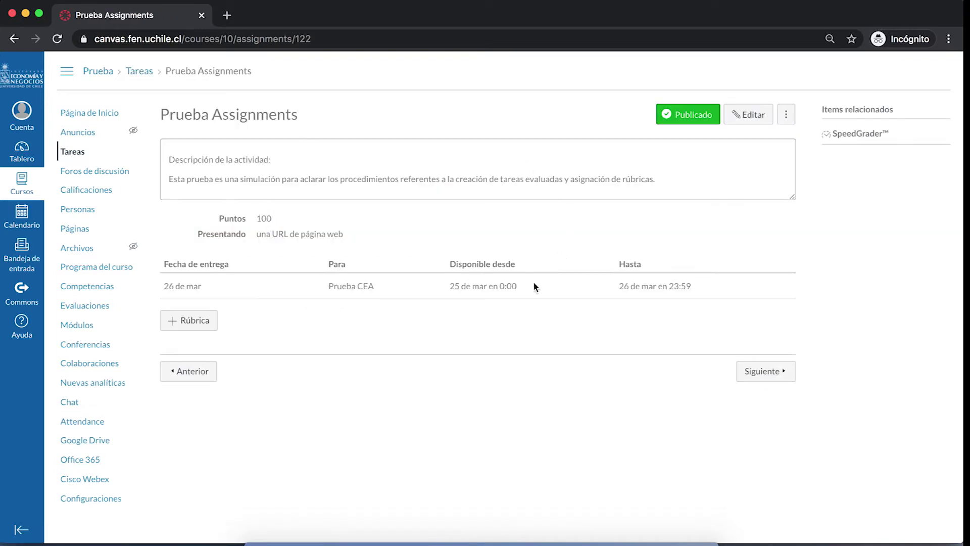
left_click(200, 325)
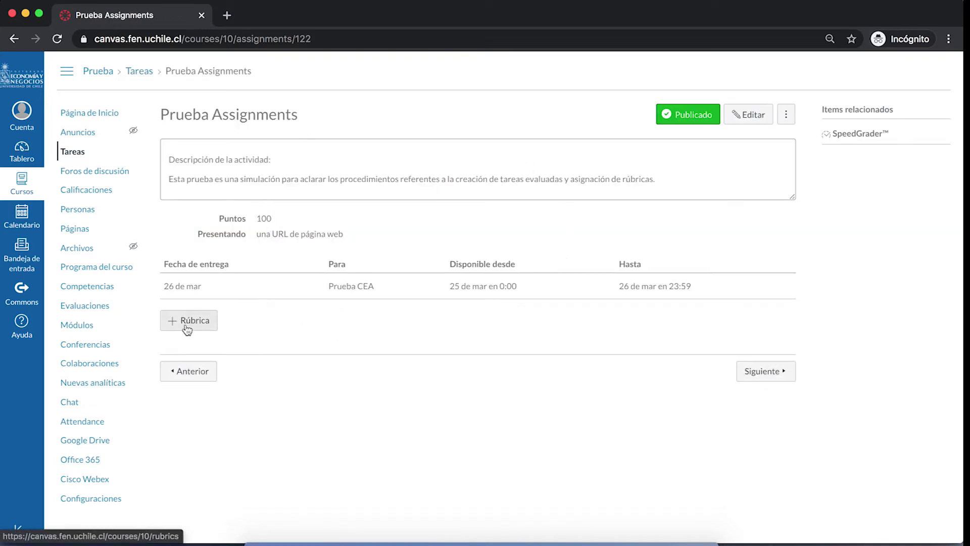
Open the option for adding a rubric to the graded discussion "Discusión Crisis en Chile"
scroll(292, 336, "down", 3)
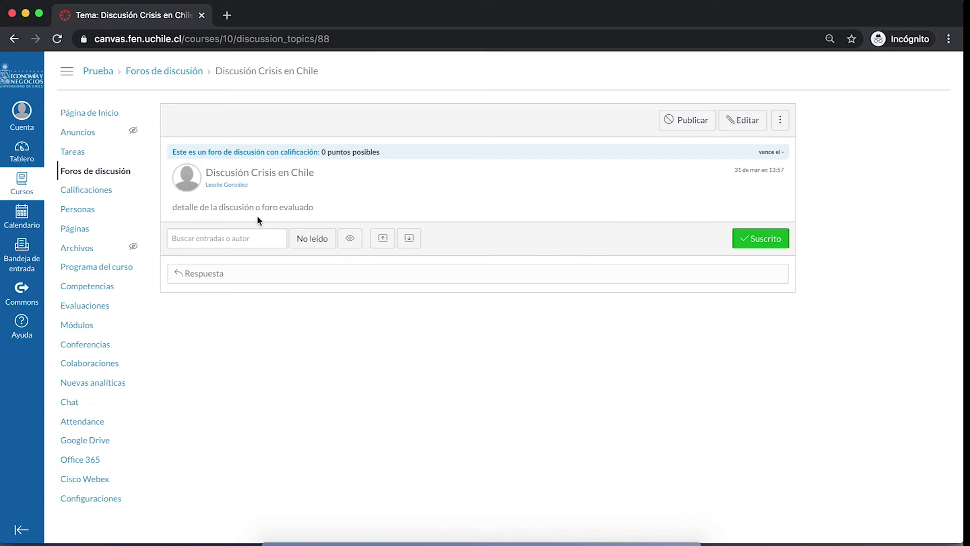
left_click(785, 129)
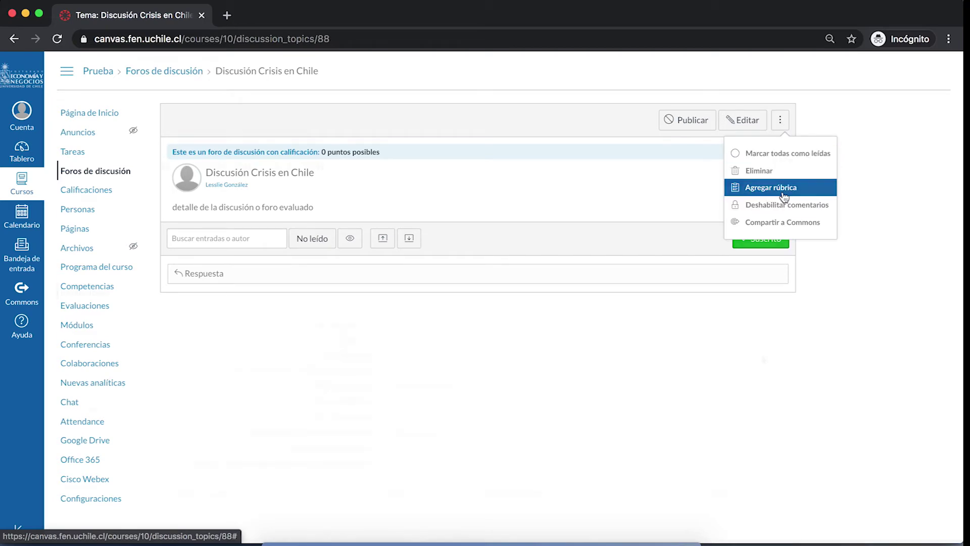
left_click(783, 196)
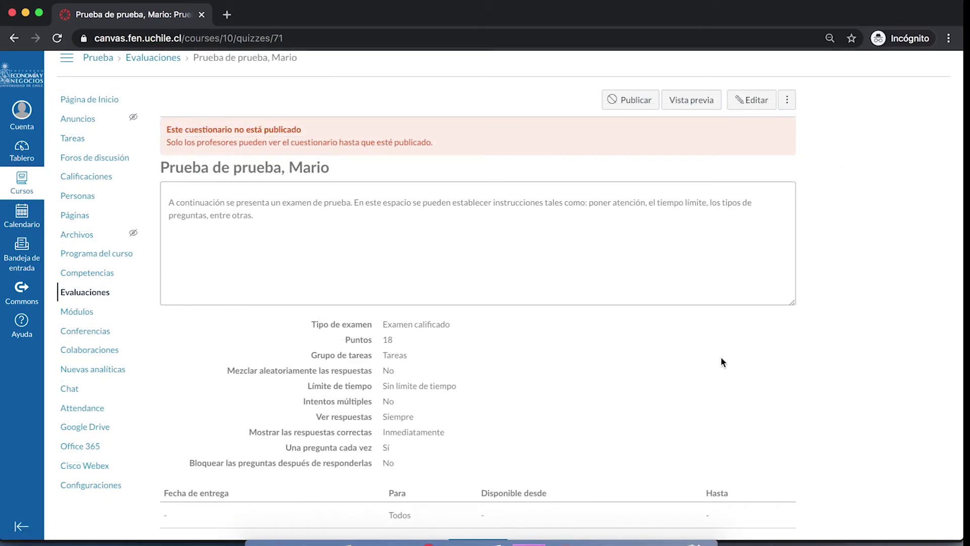
Attach the existing rubric "Rúbrica módulo 1 de TIP: Comunicación efectiva" to the unpublished "Prueba de prueba" quiz
left_click(794, 105)
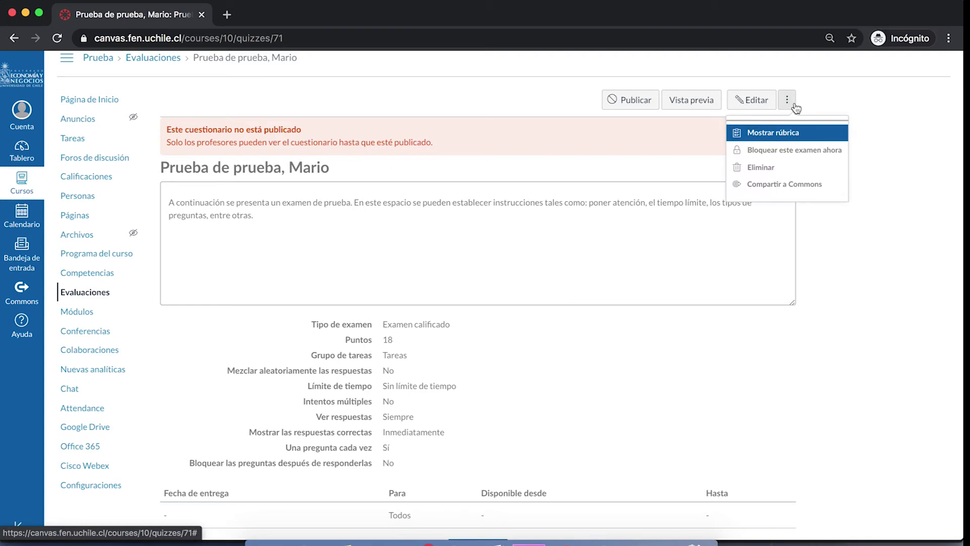
left_click(775, 137)
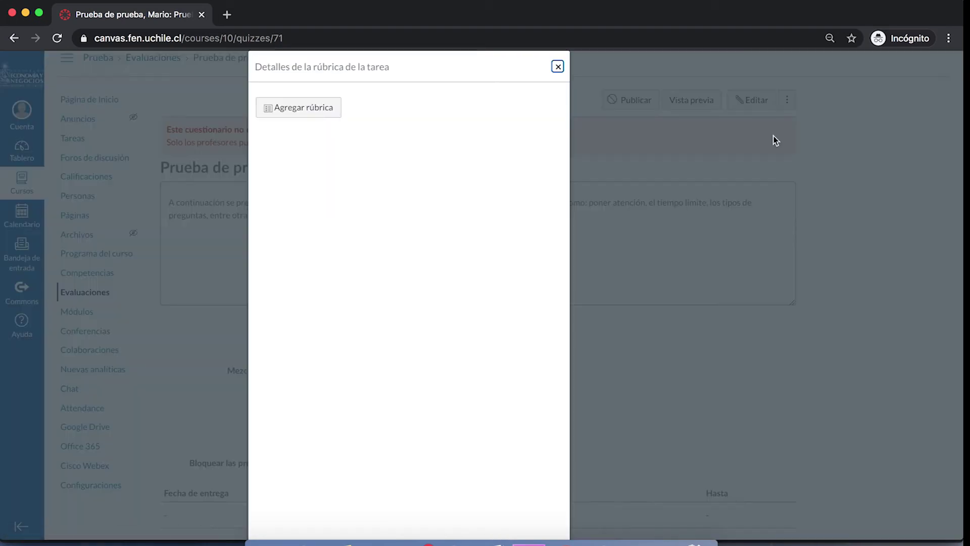
left_click(312, 115)
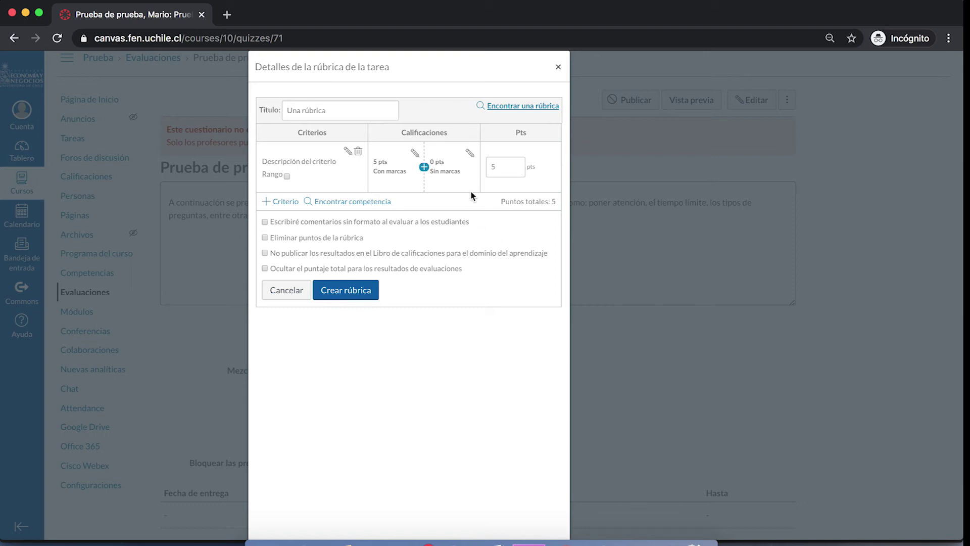
left_click(530, 108)
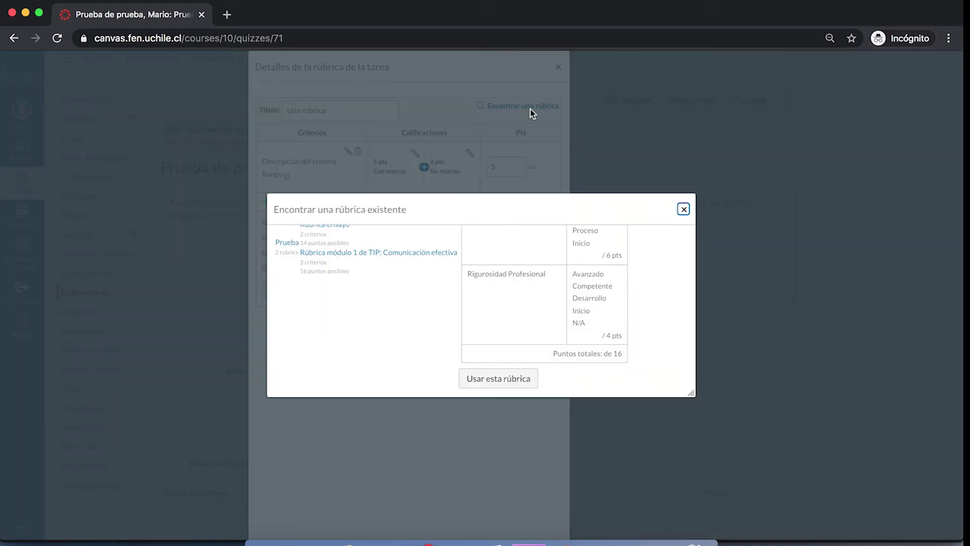
left_click(405, 257)
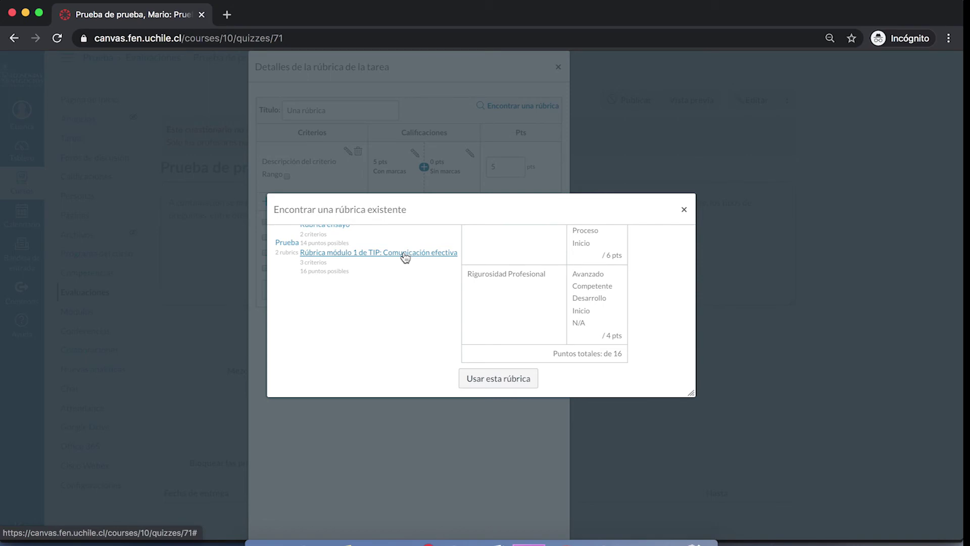
left_click(502, 385)
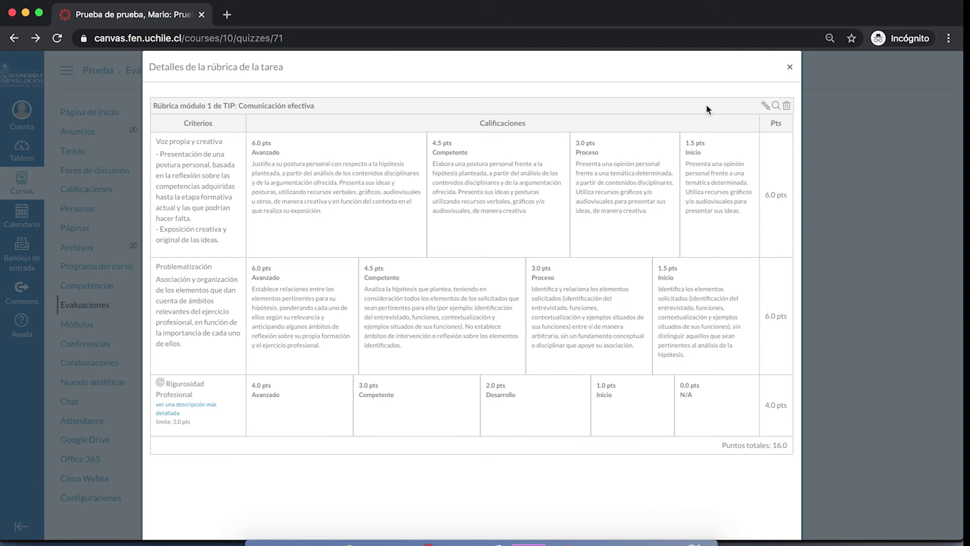
Open the quiz's attached rubric for editing, agree to base a new rubric on it, and update it with its criteria and options as they are
left_click(767, 107)
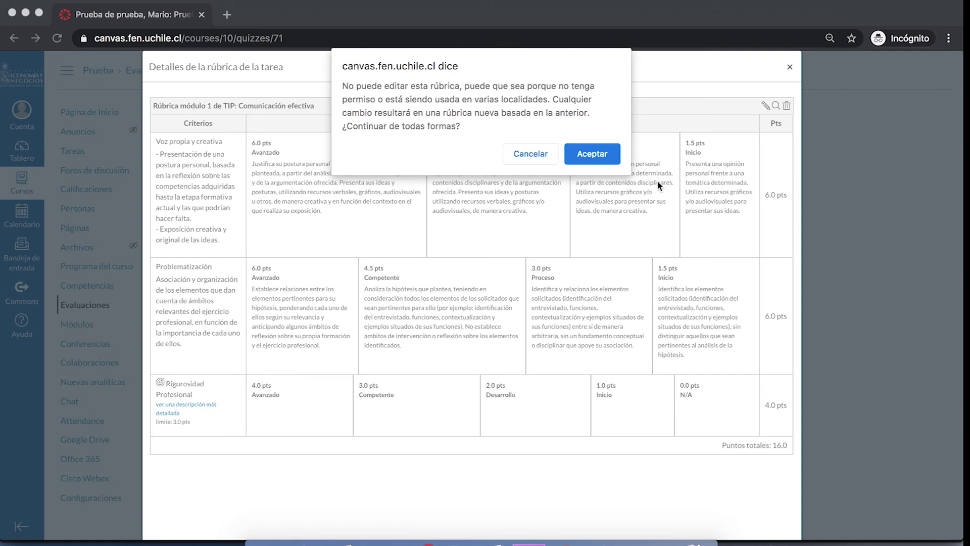
left_click(596, 157)
scroll(580, 217, "down", 3)
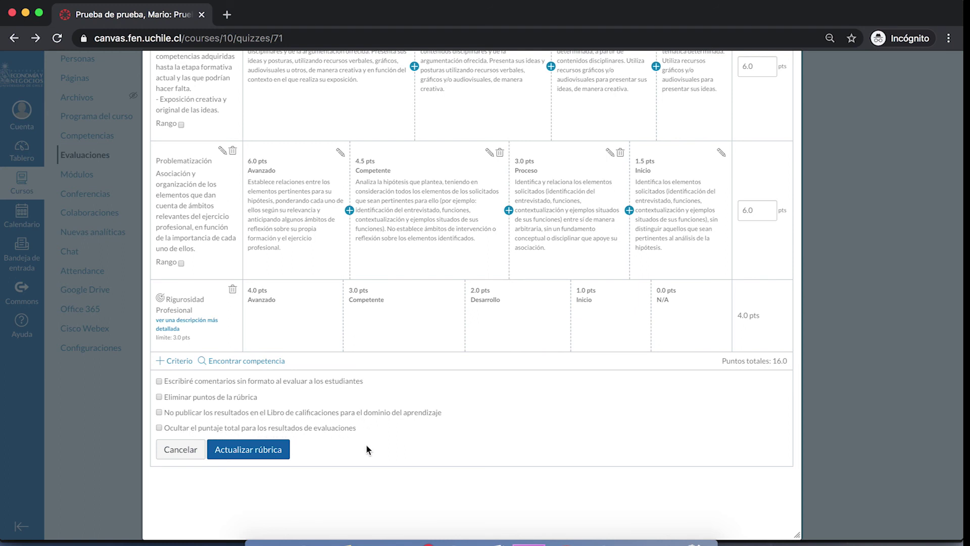
left_click(270, 455)
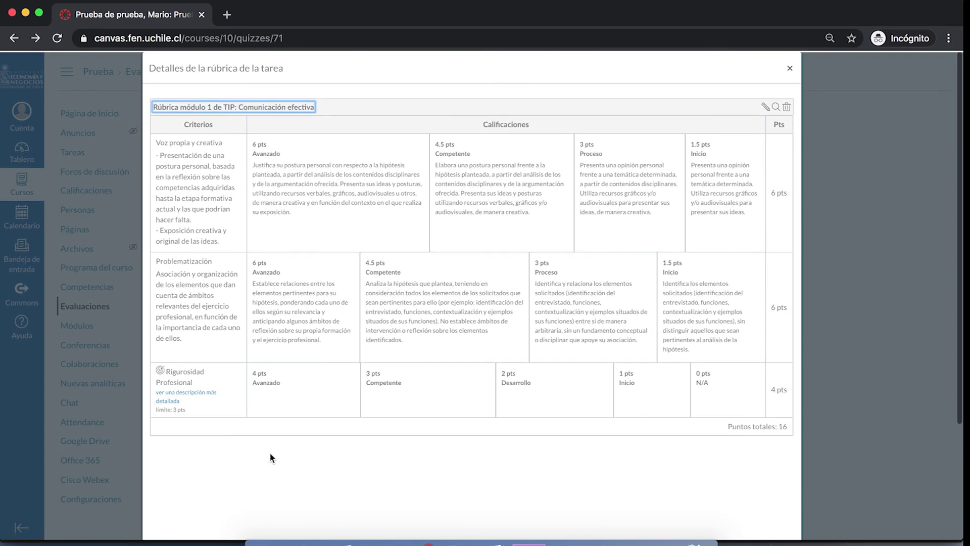